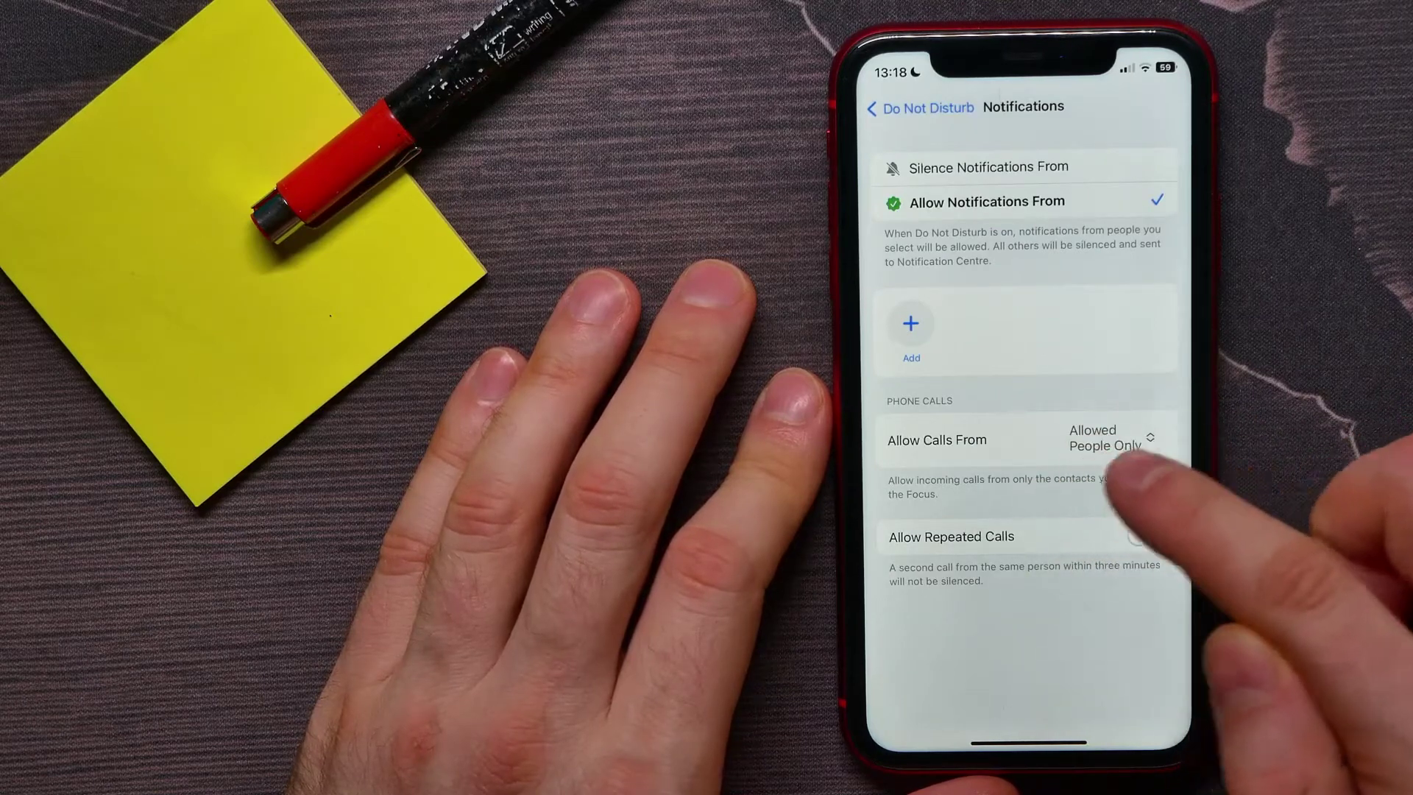
- Keep calls limited to Allowed People Only, with Allow Repeated Calls left switched off
click(1110, 437)
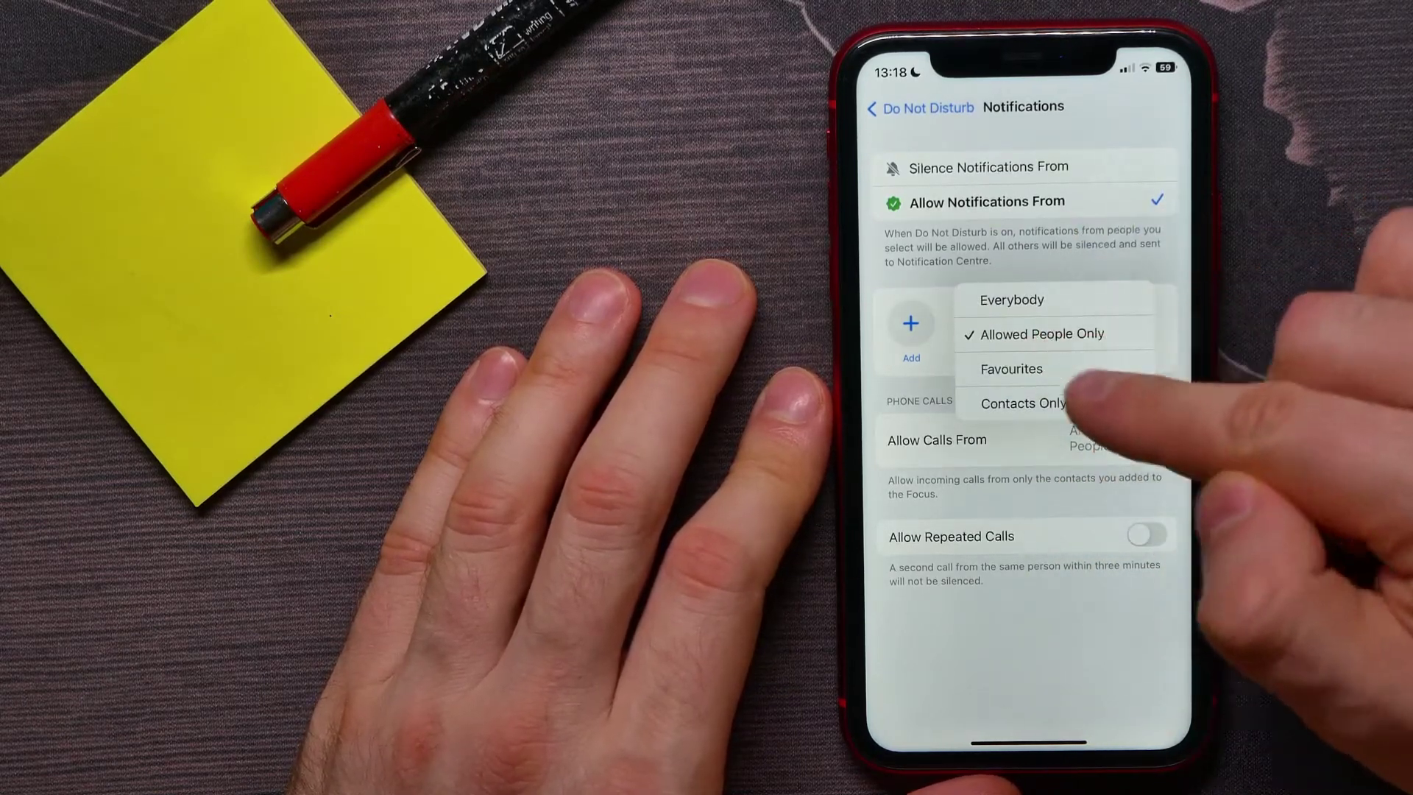
click(1115, 486)
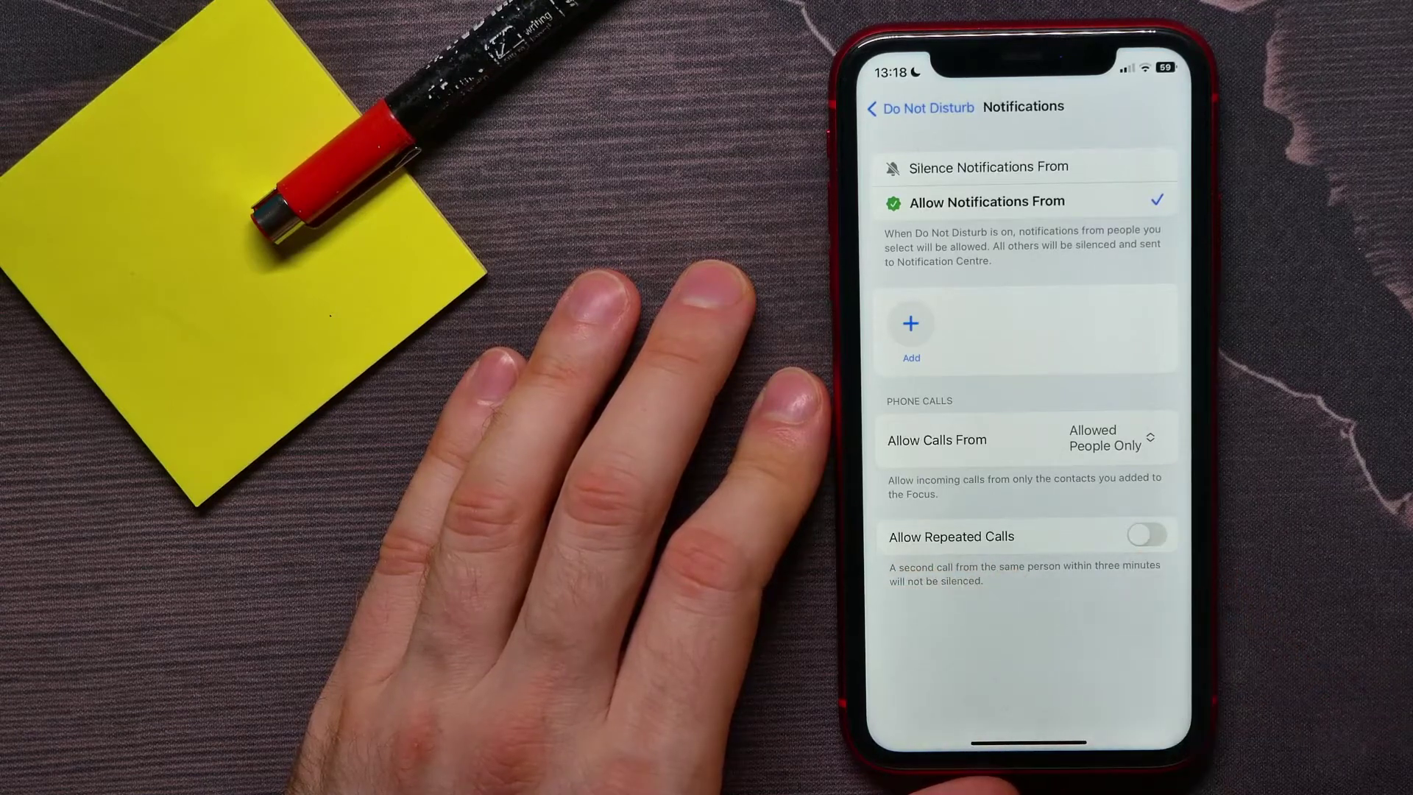
click(1146, 535)
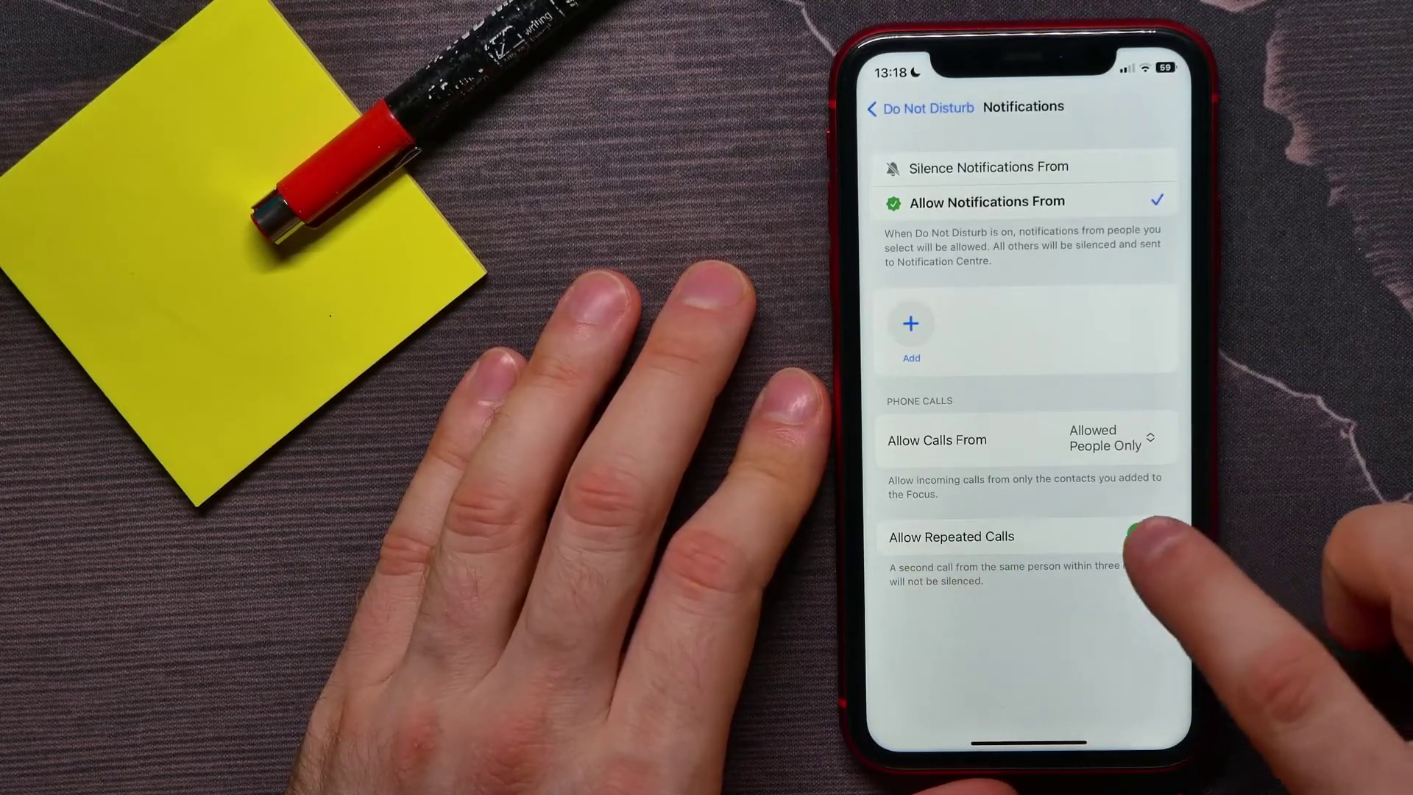
click(1148, 536)
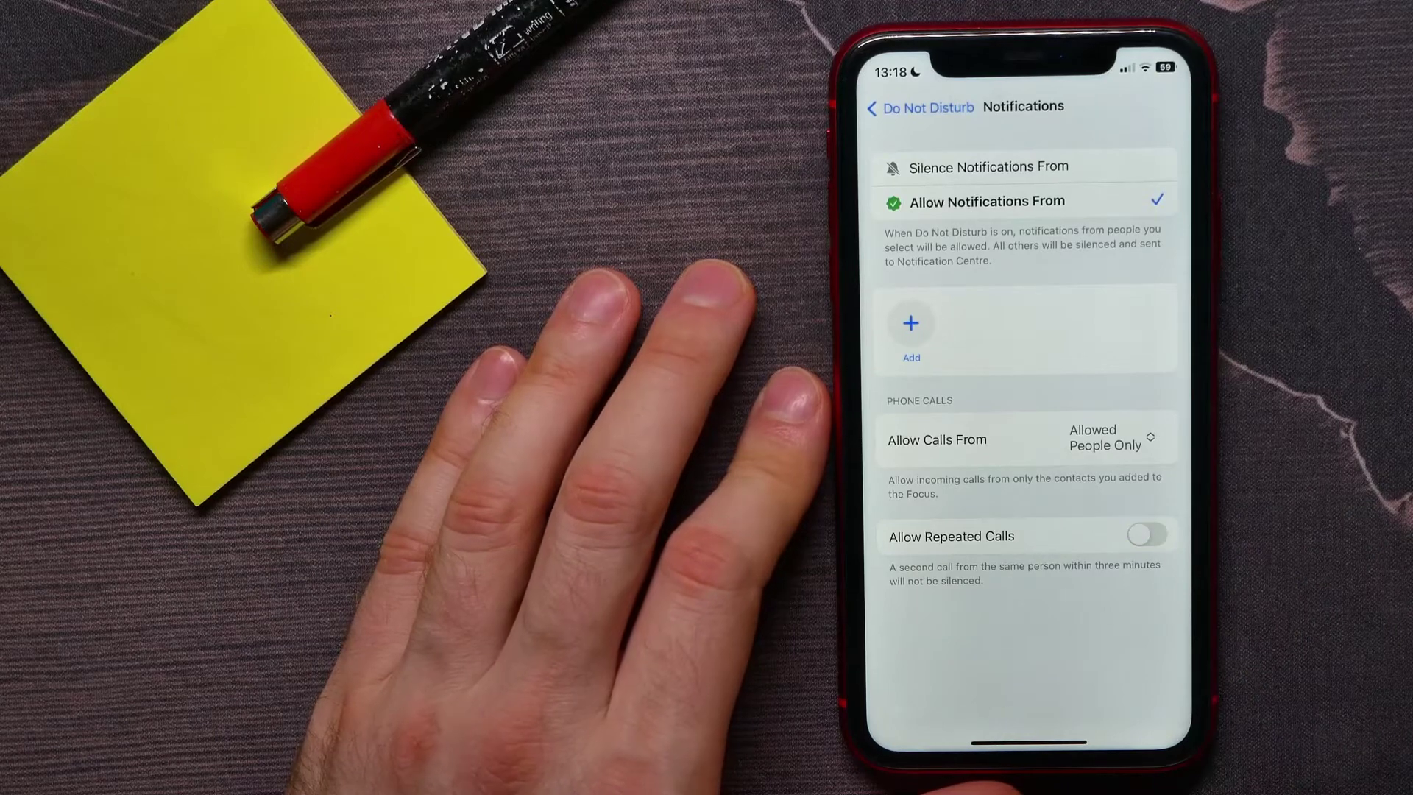
- Exit Settings and switch Do Not Disturb off from Control Center
drag(1030, 742, 1029, 442)
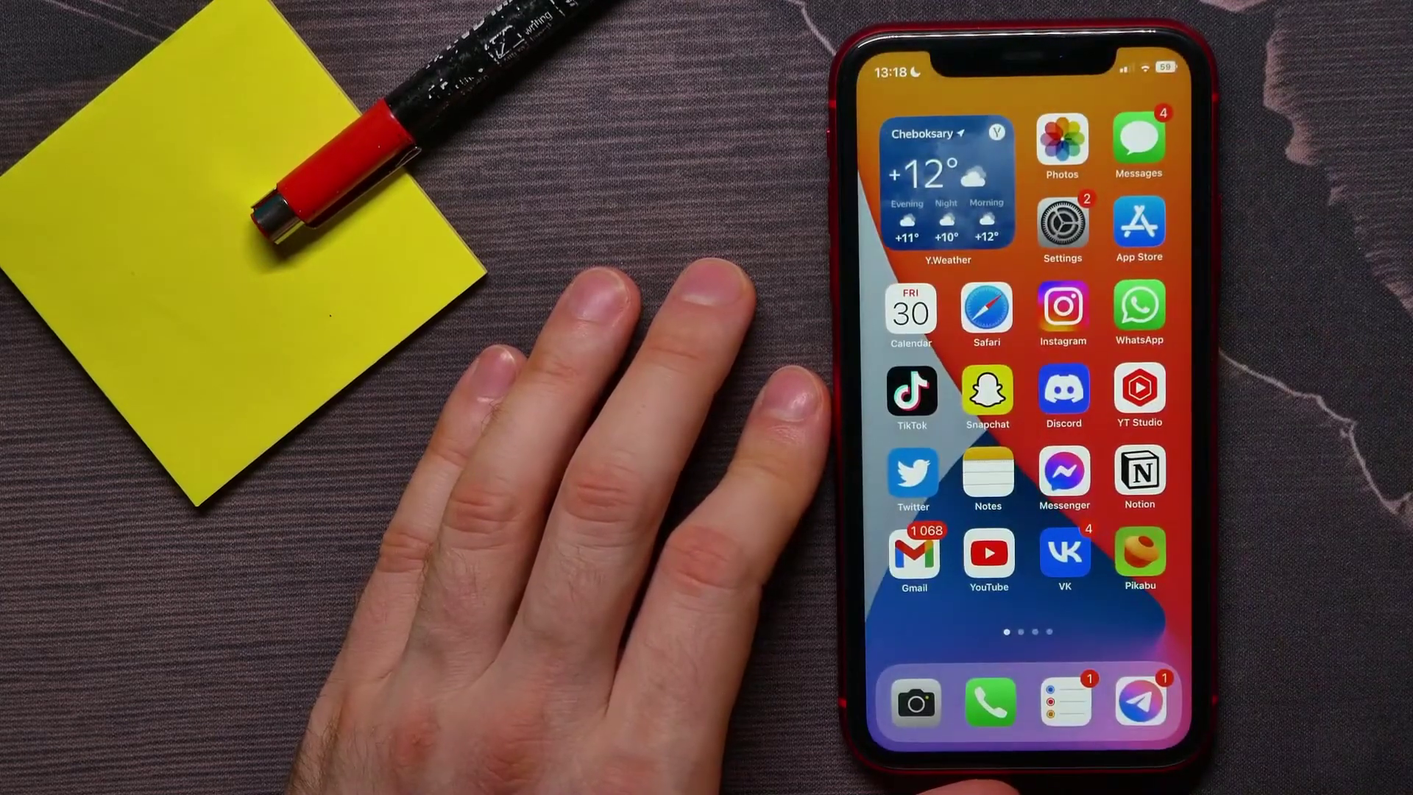
drag(1159, 56, 1159, 331)
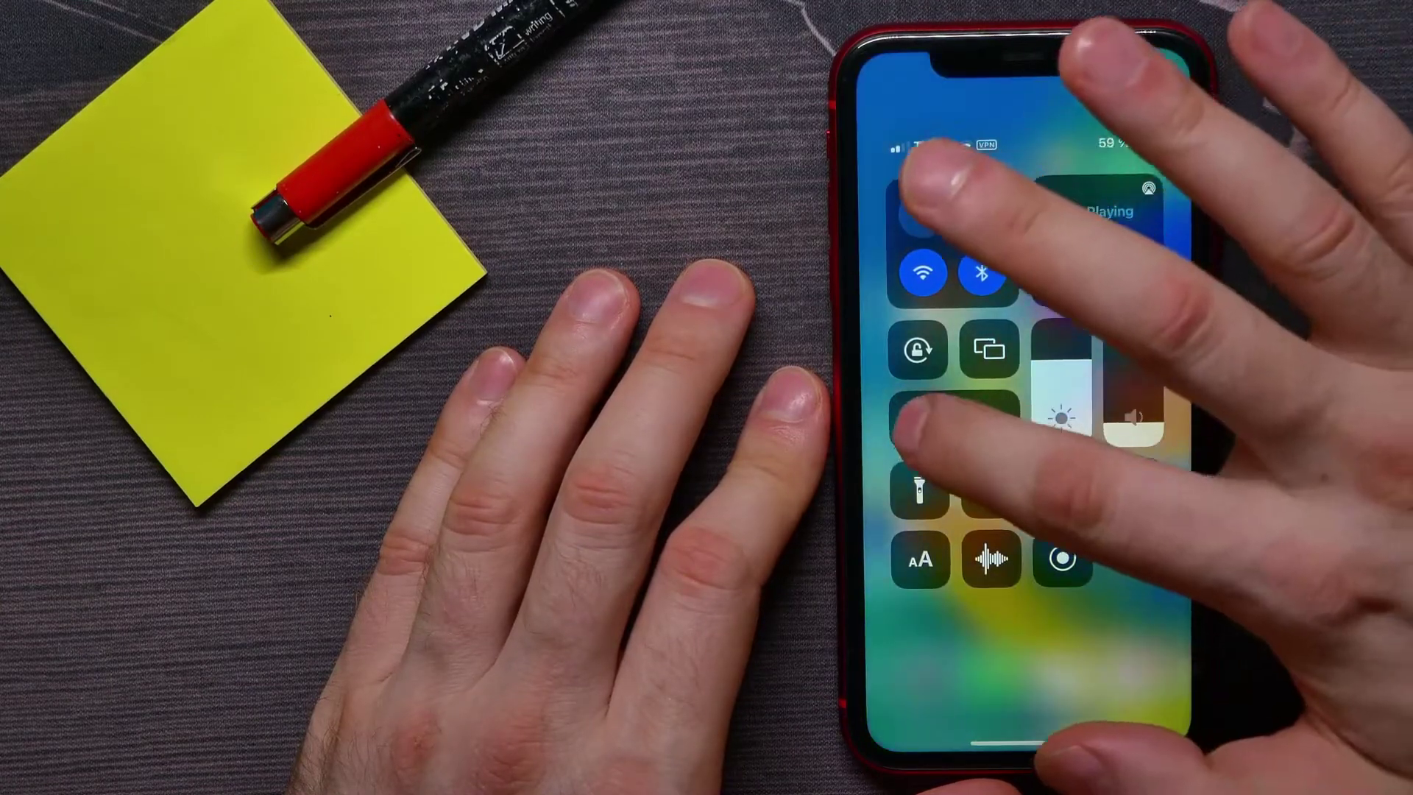
click(919, 420)
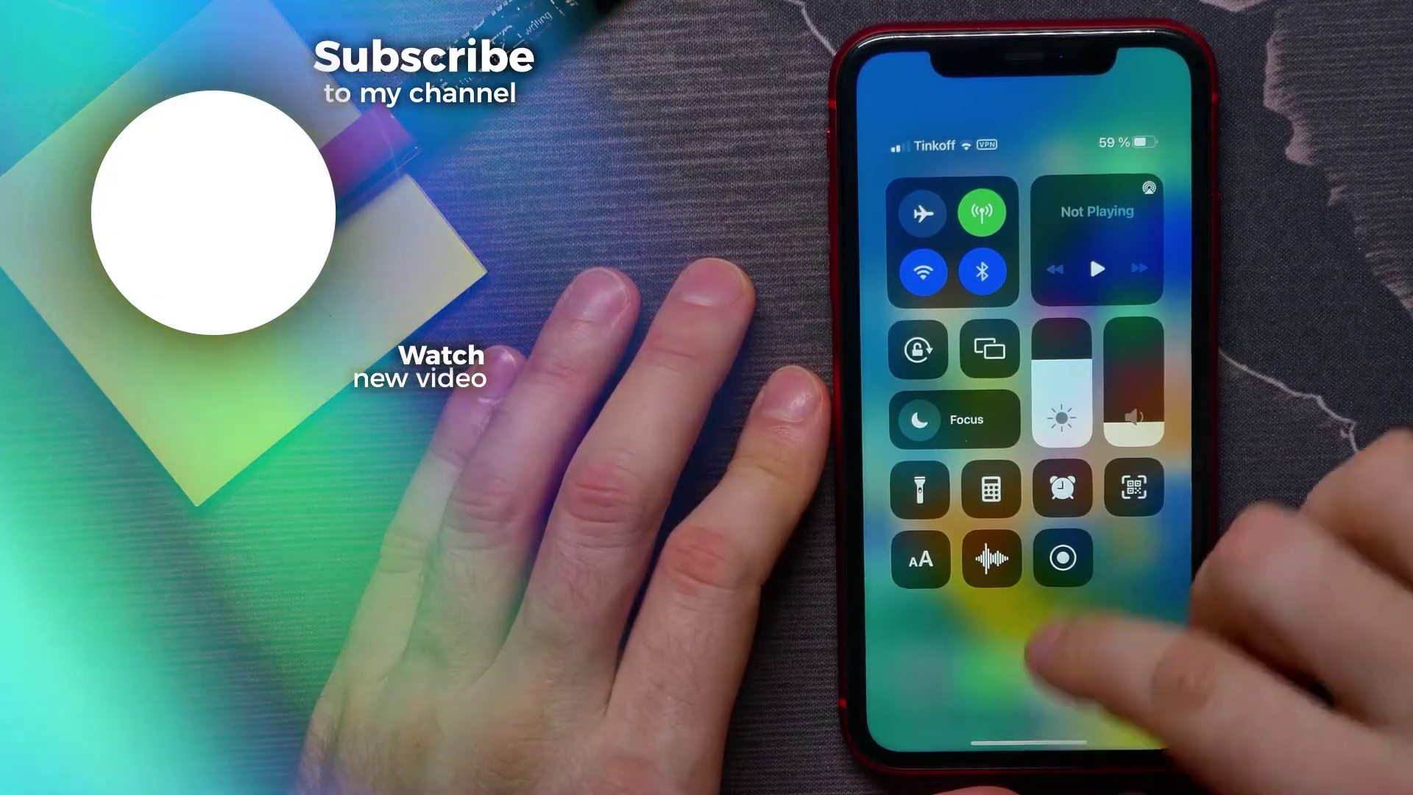
click(1115, 662)
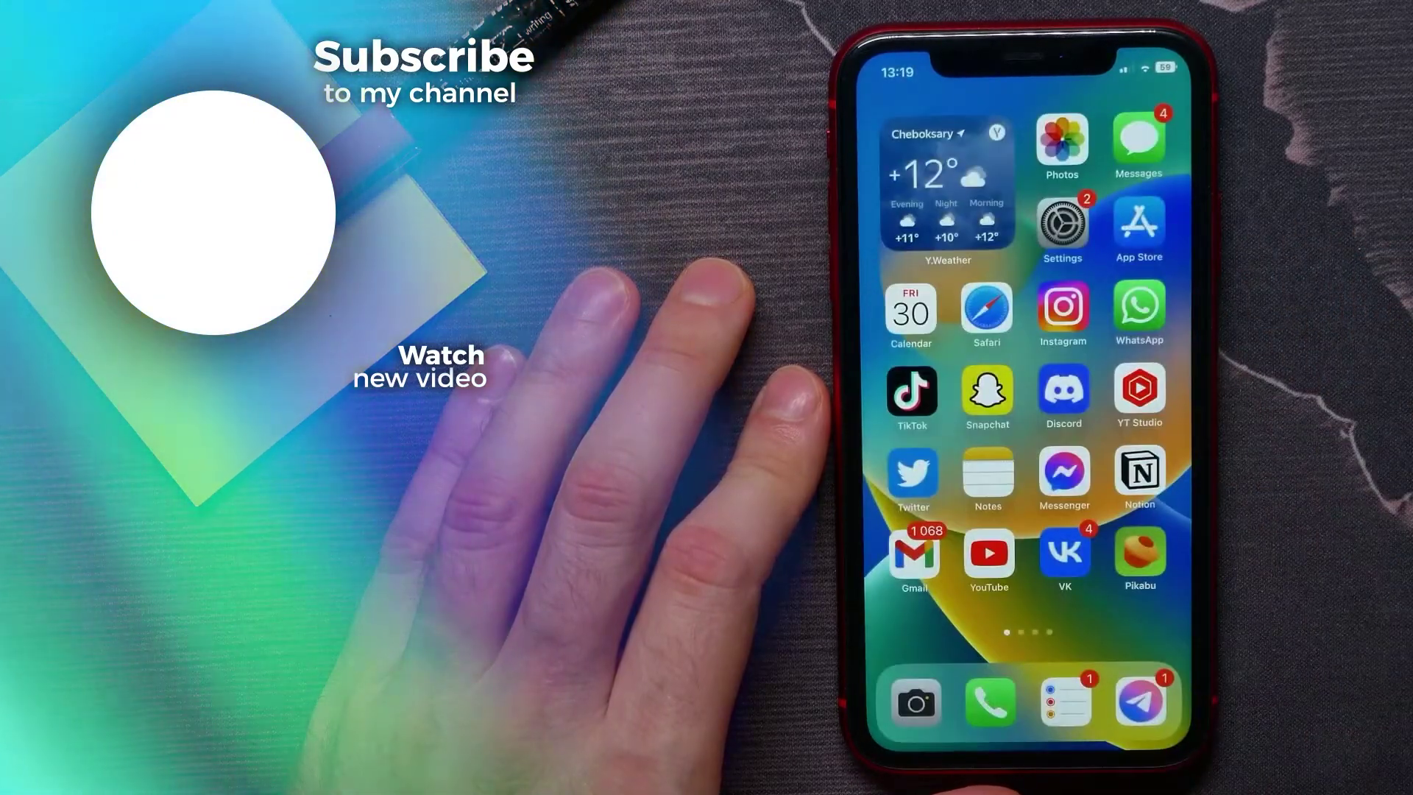